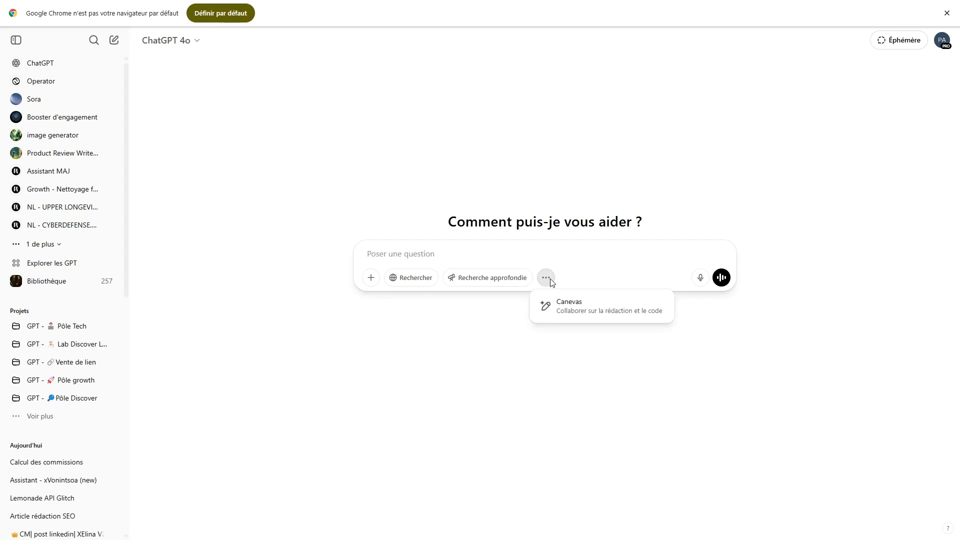
- Attach the photo of the man holding the grey cat and submit "Crée une image Convertit cette image en style anime inspiré du Studio Ghibli. Format 9:16"
click(561, 303)
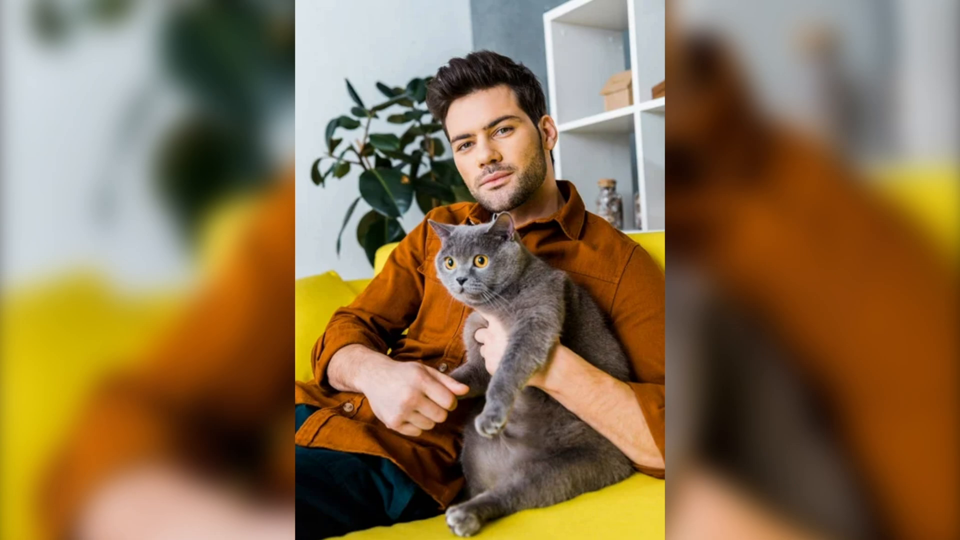
click(370, 277)
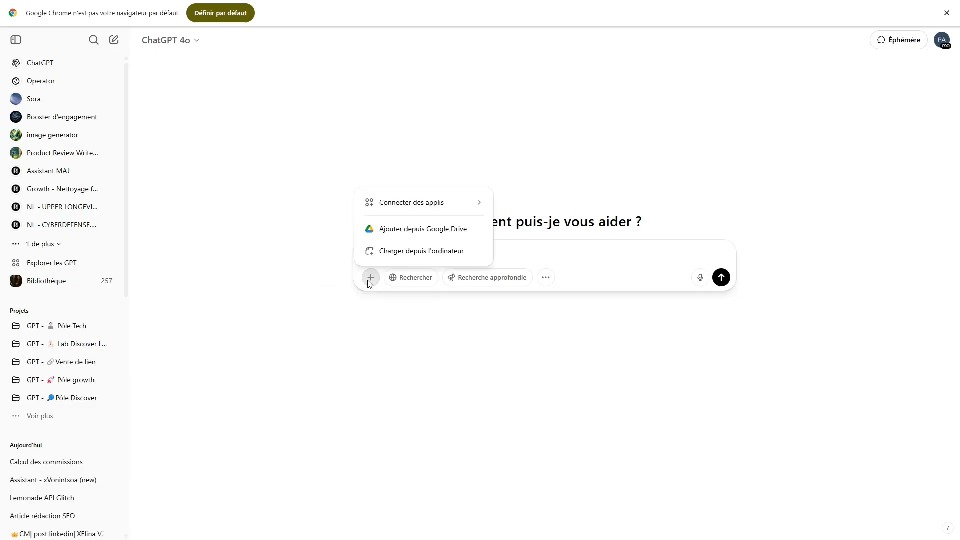
click(399, 253)
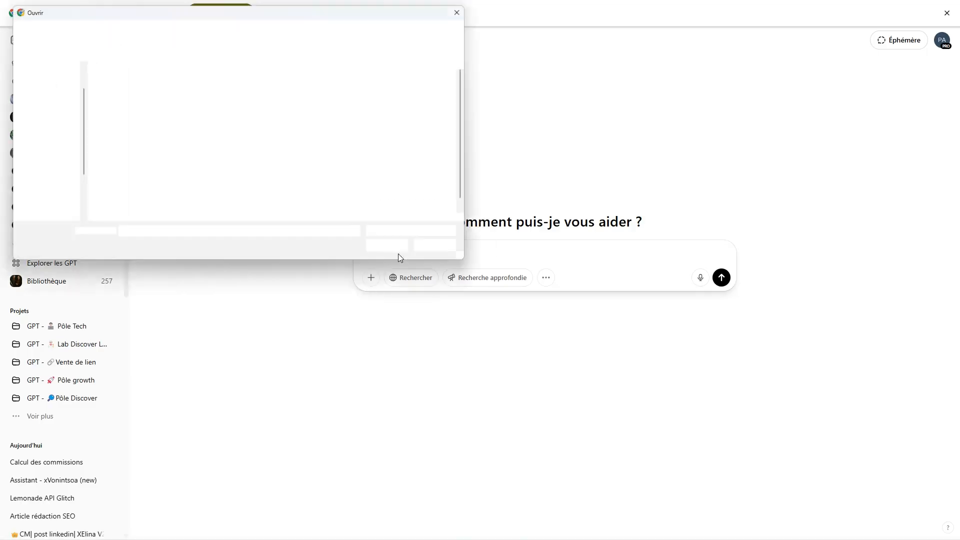
click(118, 94)
click(384, 246)
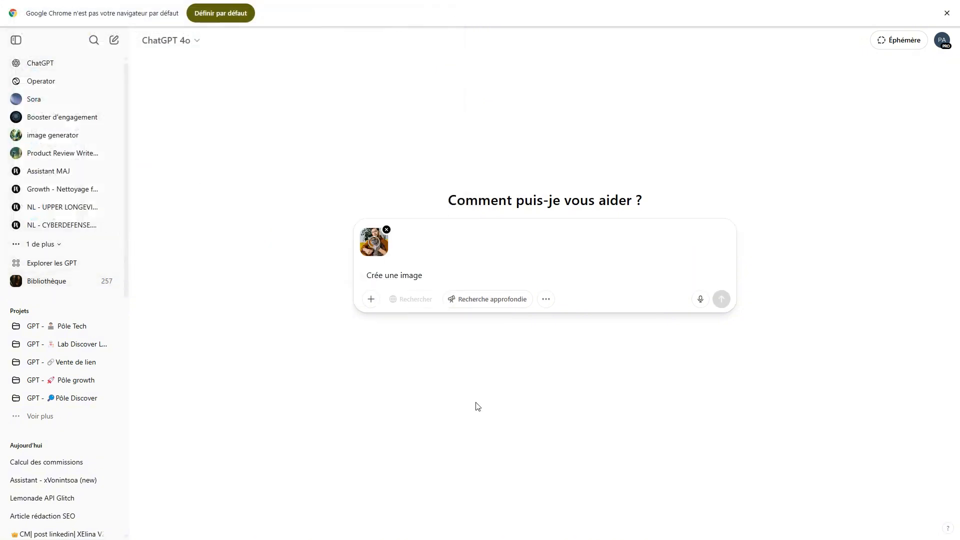
text(Convertit cette image en style anime inspiré du Studio Ghibli. Format 9:16)
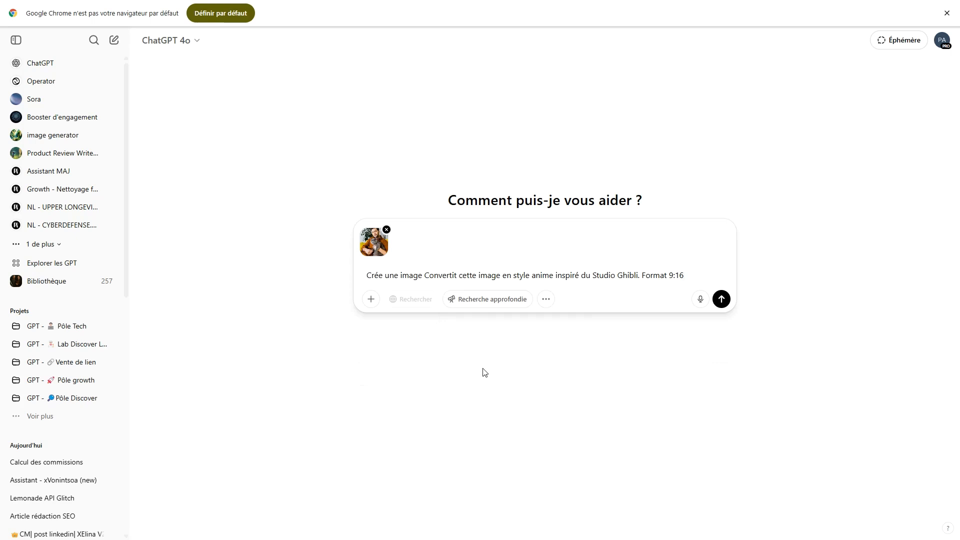
key(Return)
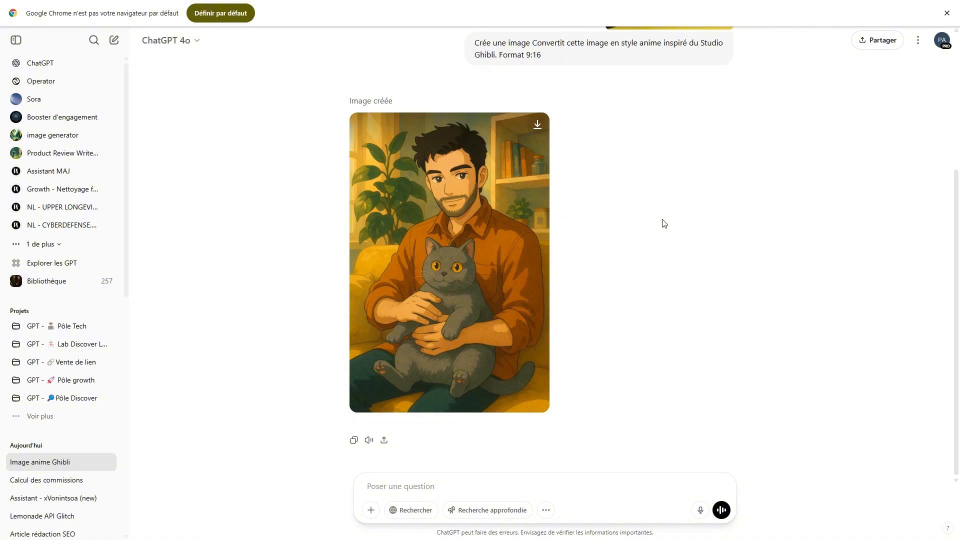
- Request a scene of the man and his cat walking on a sunny forest path from the generated image, and download the forest image
click(471, 244)
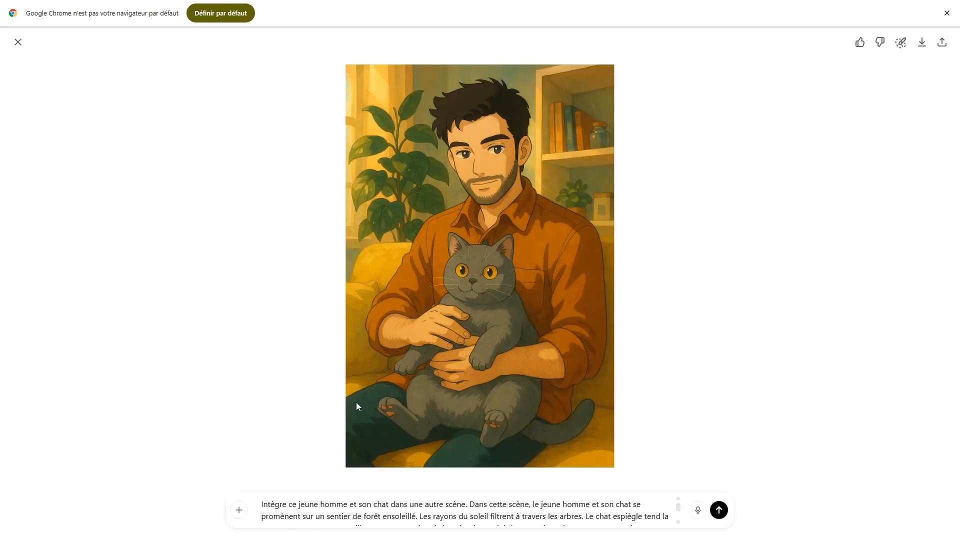
click(719, 510)
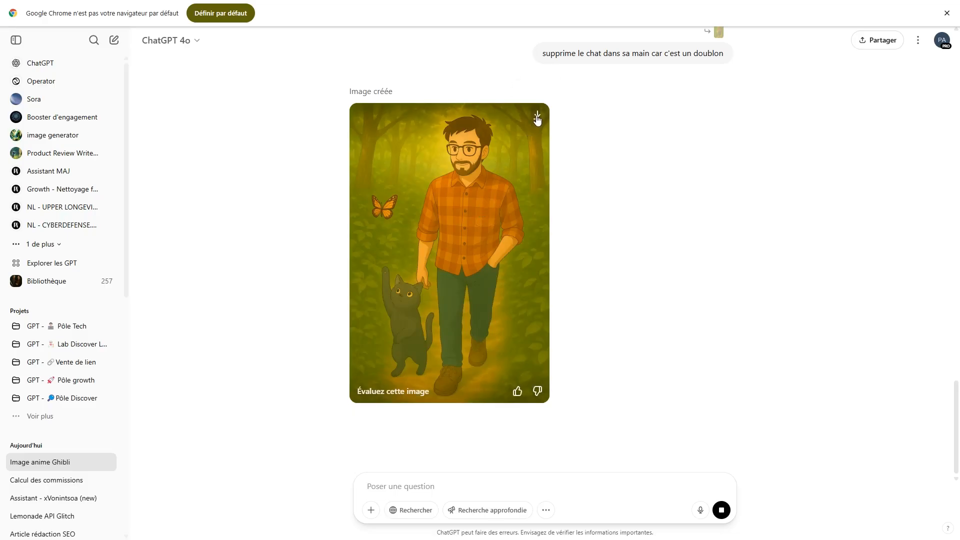
click(537, 118)
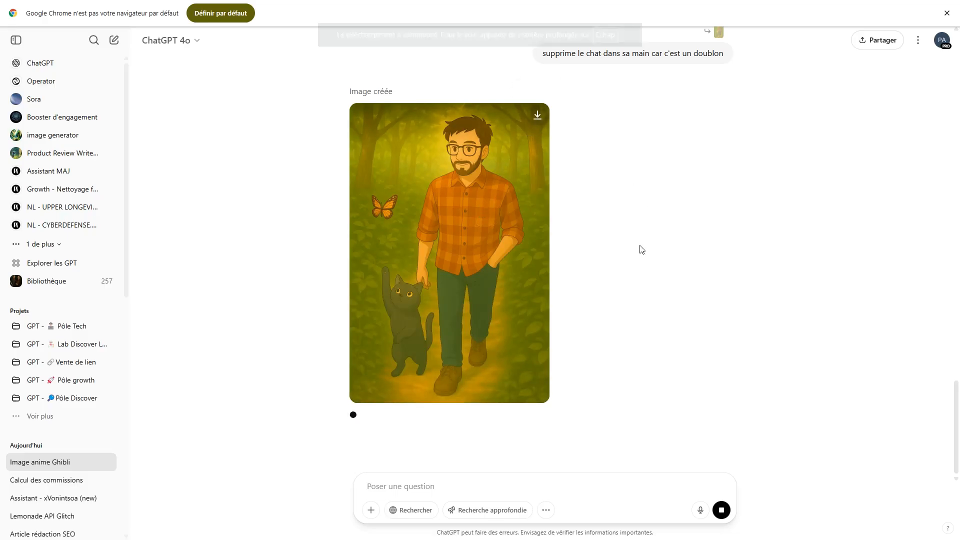
- Edit the forest image with "Dans le même environnement de sentier de forêt, le jeune homme porte maintenant le chat dans ses bras comme un bébé et lui sourit"
click(469, 257)
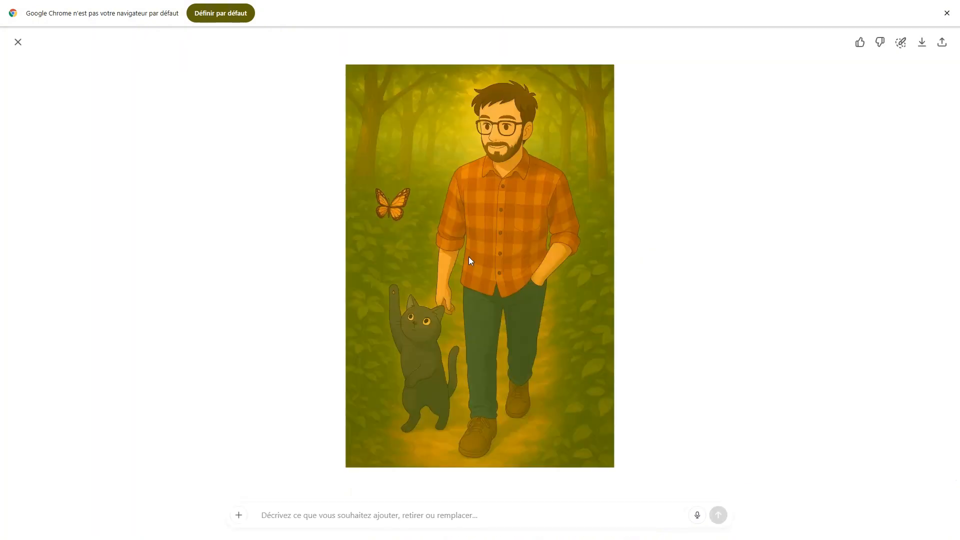
click(288, 508)
text(Dans le même environnement de sentier de forêt, le jeune homme porte maintenant le chat dans ses bras comme un bébé et lui souritv)
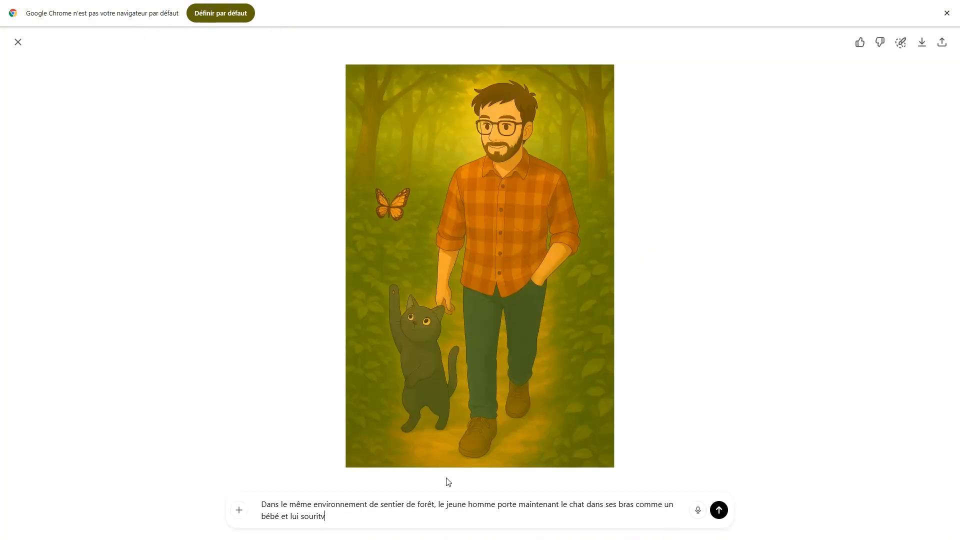
key(BackSpace)
click(719, 511)
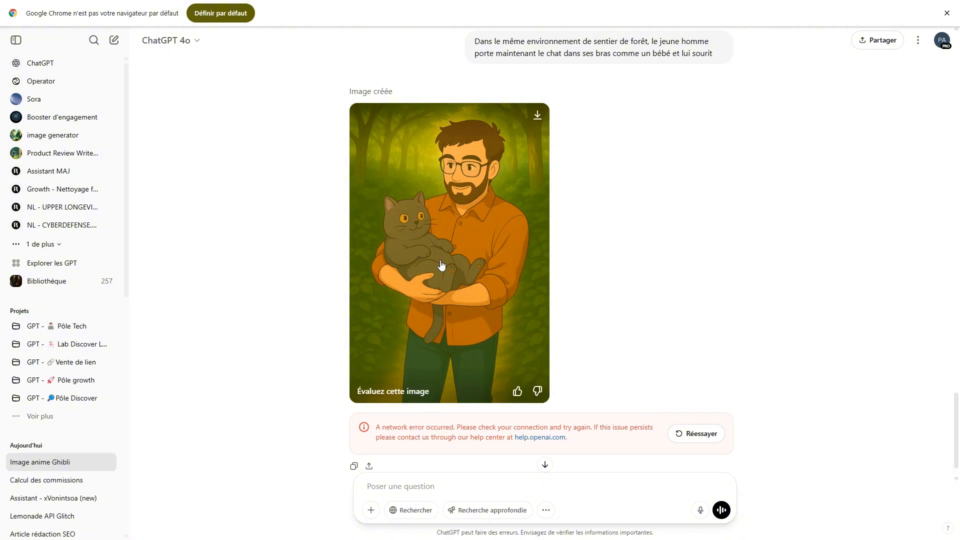
- Select the man's hair in the image of him carrying the cat and submit the edit "Ajouter une casquette noire"
click(440, 262)
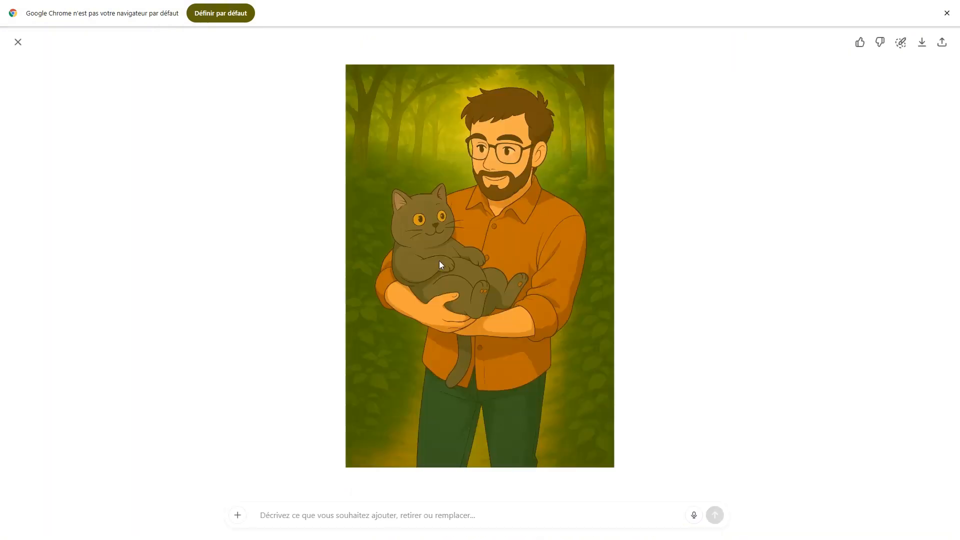
click(902, 43)
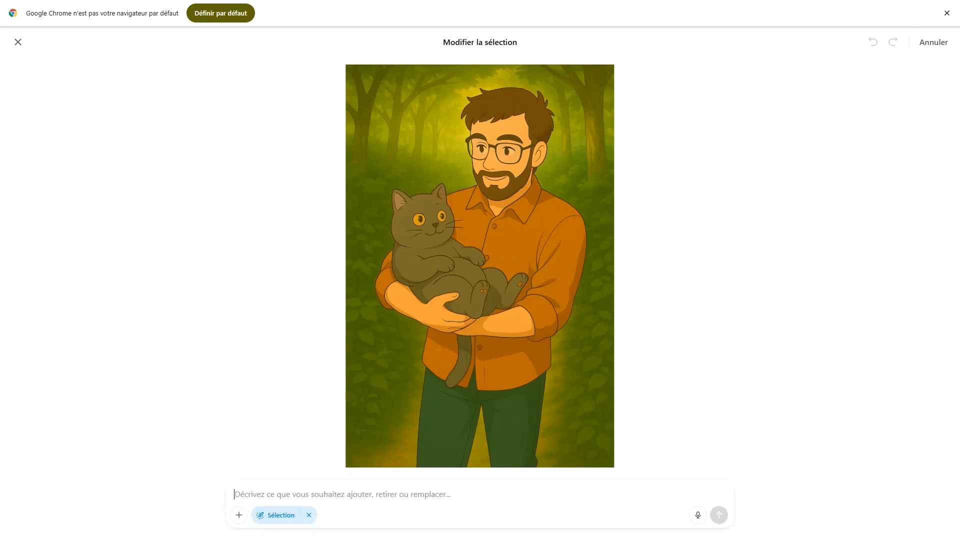
drag(470, 100, 550, 130)
text(Ajouter une casquette noire)
text(Ajouter une casquette noire)
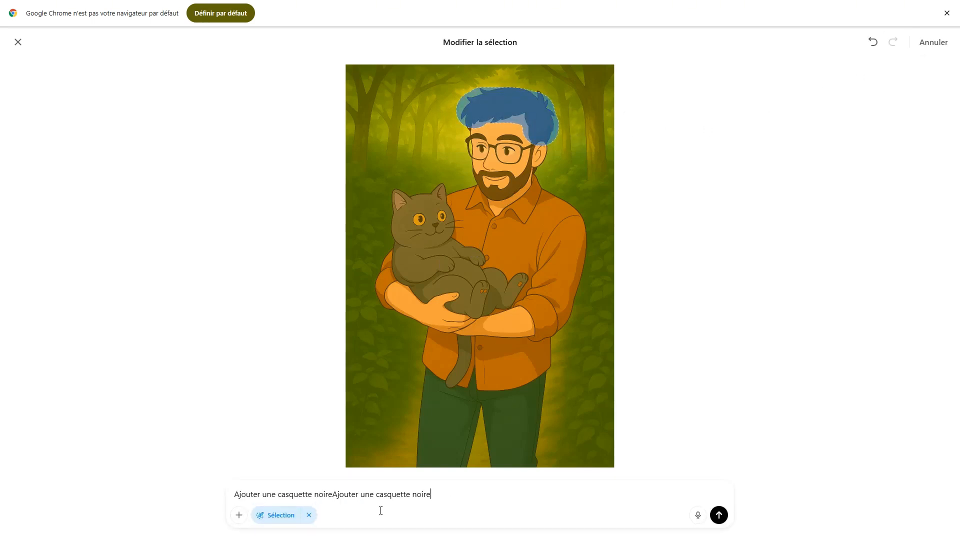
key(Return)
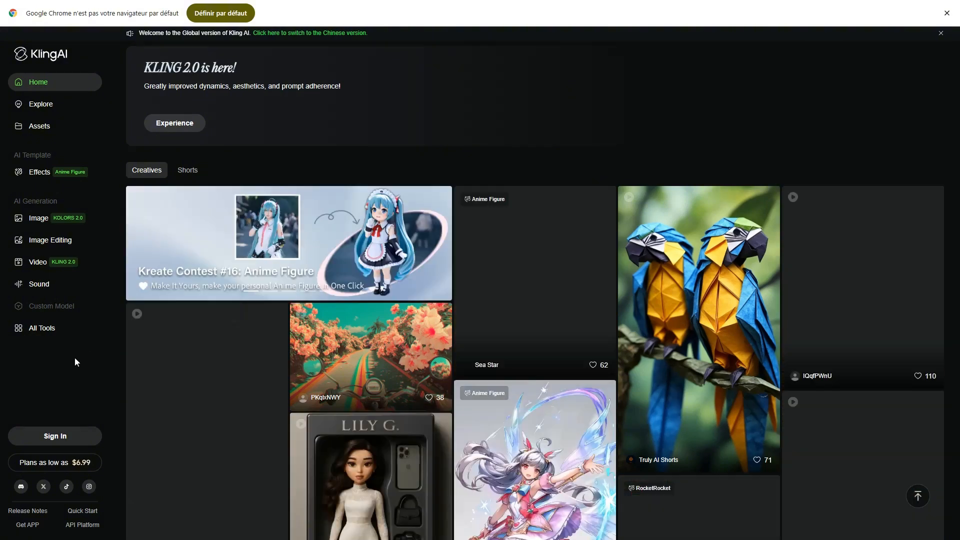
- Switch to Kling AI, sign in and open video generation
click(48, 438)
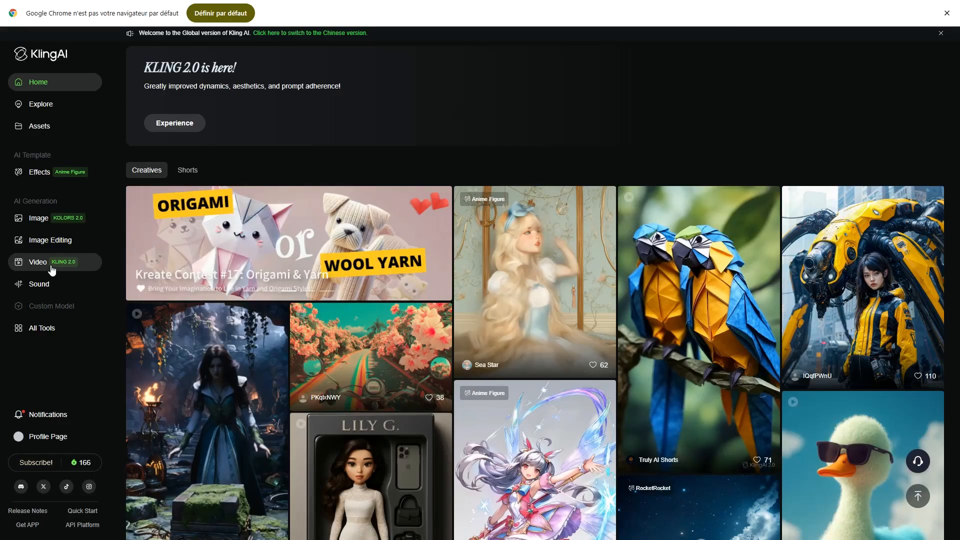
click(52, 269)
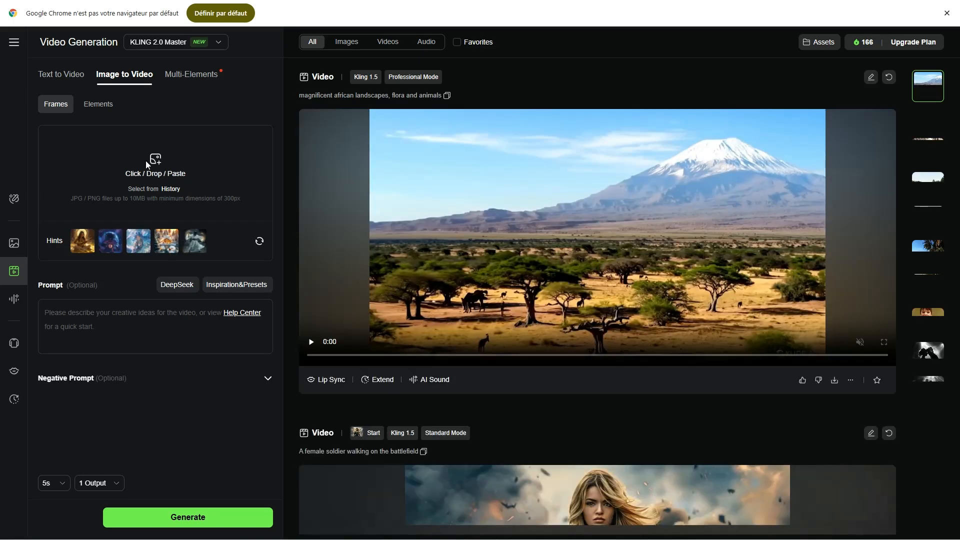
- Load ChatGPT Image 1 for image-to-video and enter the prompt about a playful cat and a young man enjoying a joyful moment together
click(146, 160)
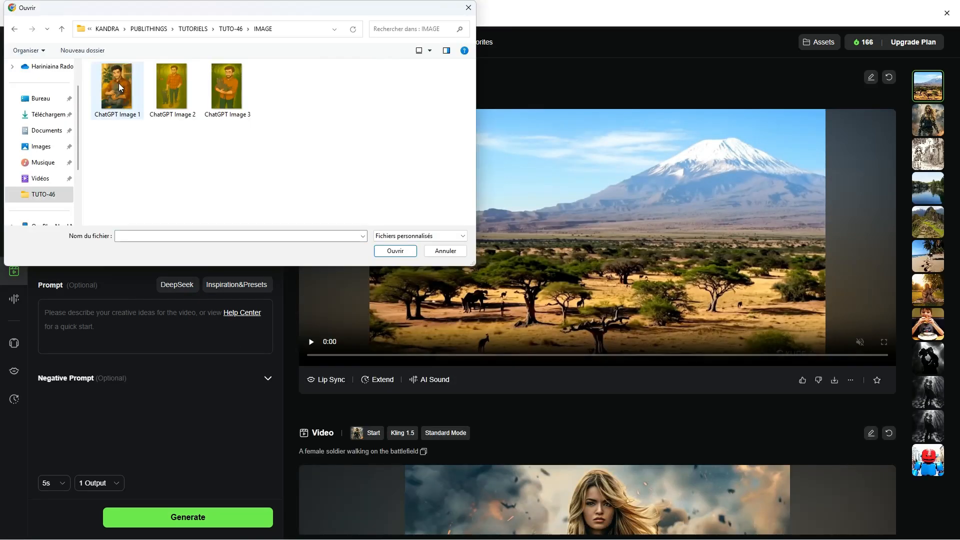
click(119, 83)
click(395, 250)
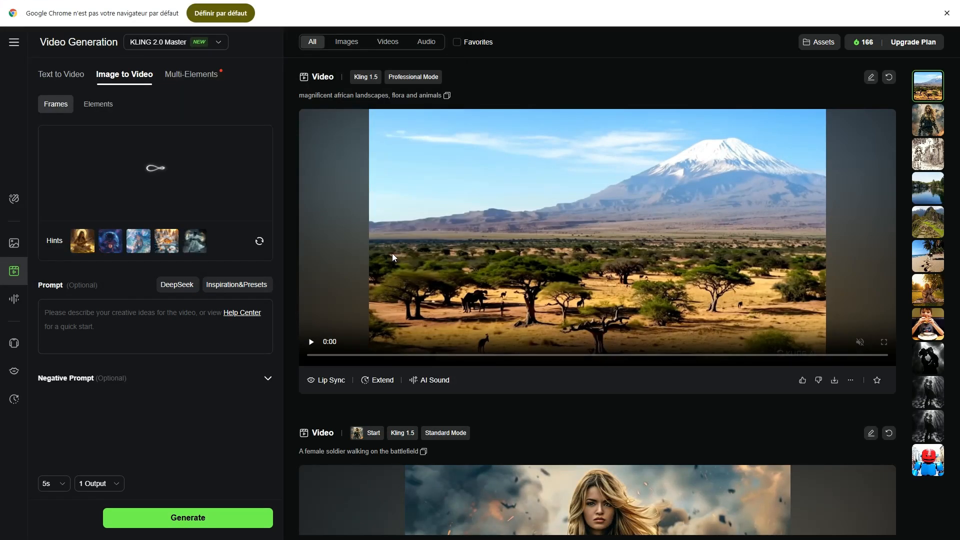
click(90, 349)
text(A playful cat interacting with a young man, both enjoying a fun and joyful moment together. The scene is warm and lively, capturing their bond in a natural and dynamic way)
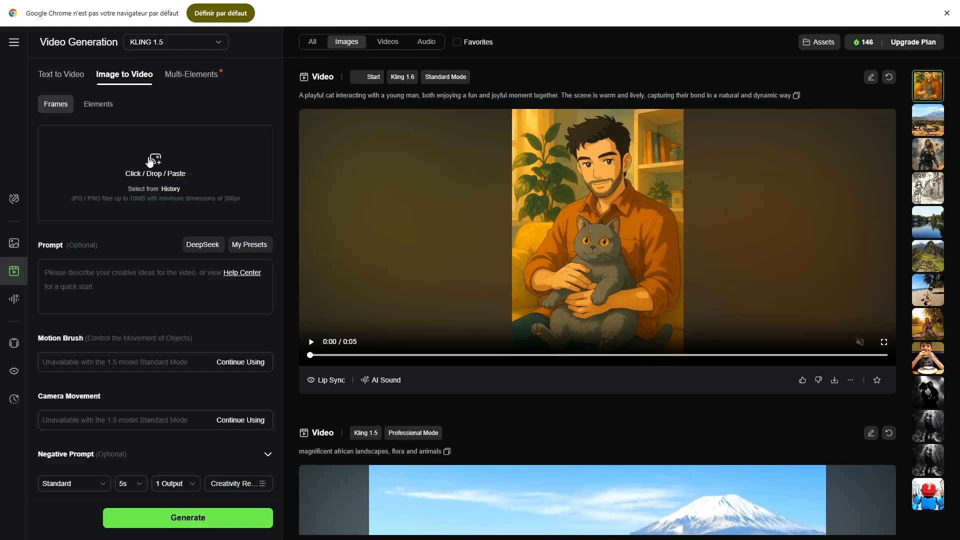
- Generate a video from ChatGPT Image 2 with the prompt about the man and cat walking through a peaceful forest while the cat chases a butterfly
click(150, 161)
click(169, 88)
click(392, 250)
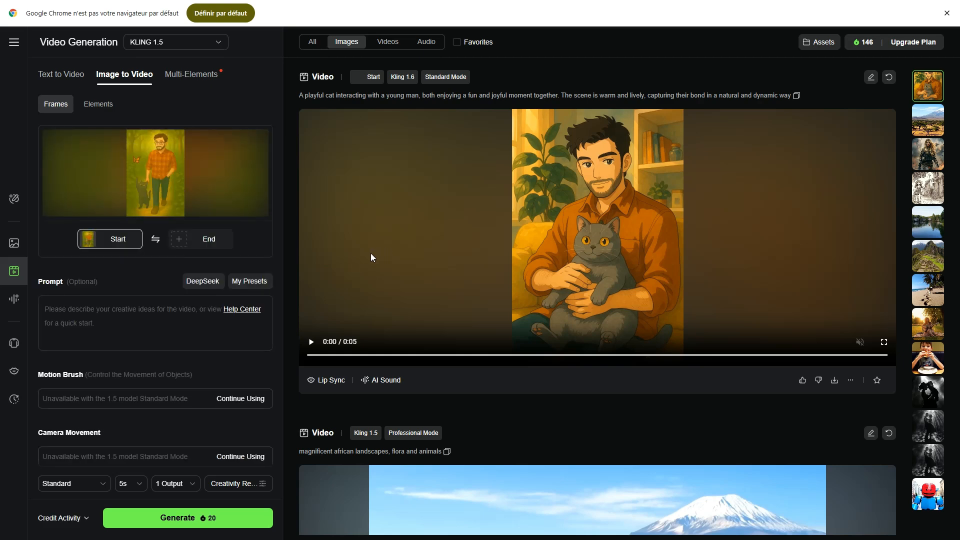
click(118, 311)
text(A young man and his cat walking through a peaceful forest. The cat playfully tries to catch a butterfly fluttering in front of it, while the young man watches with a smile. The atmosphere is warm and joyful, filled with natural light filtering through the trees)
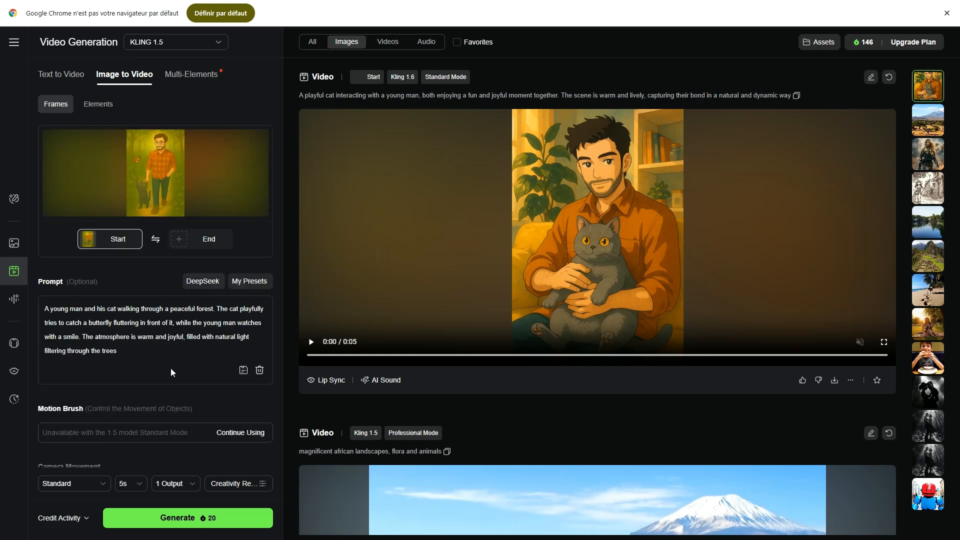
click(183, 518)
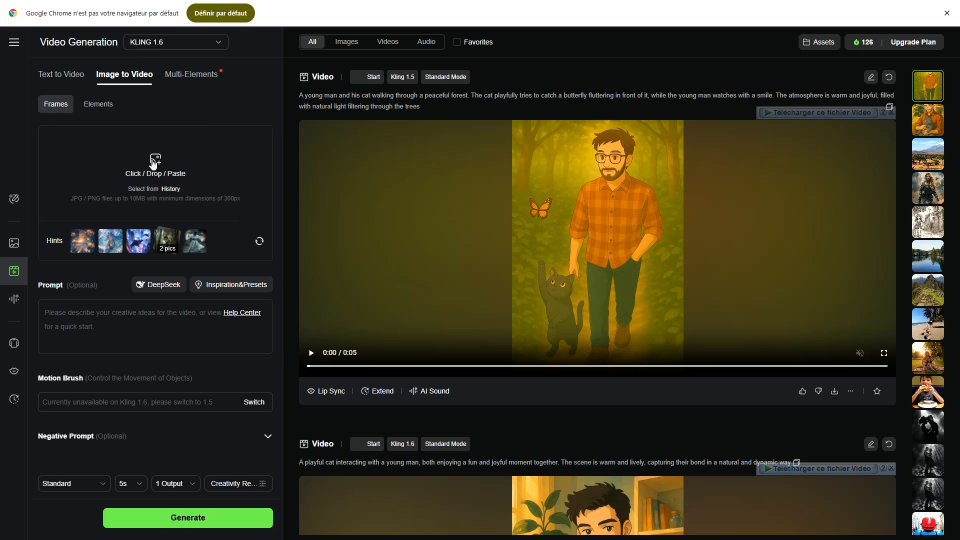
- Load ChatGPT Image 3 as the source image for another image-to-video clip
click(152, 159)
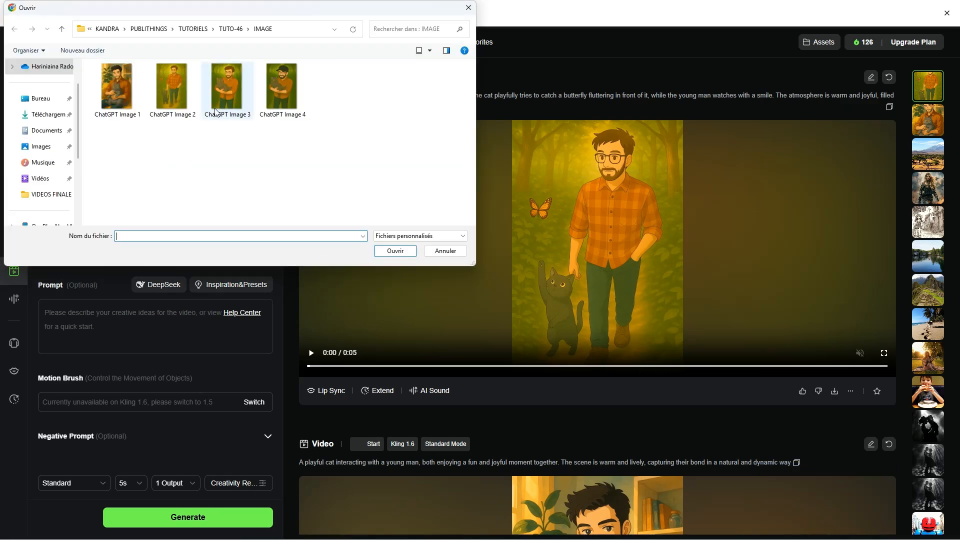
click(224, 86)
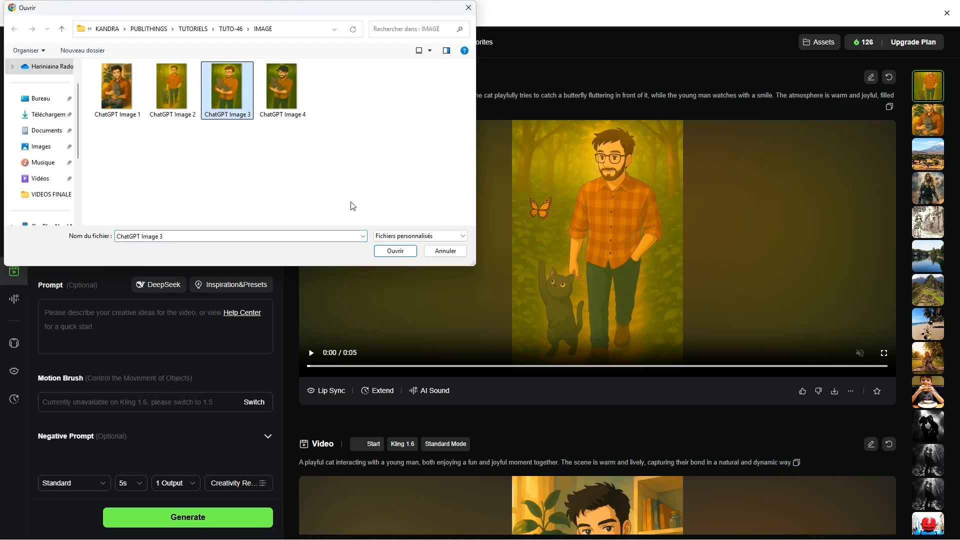
click(393, 257)
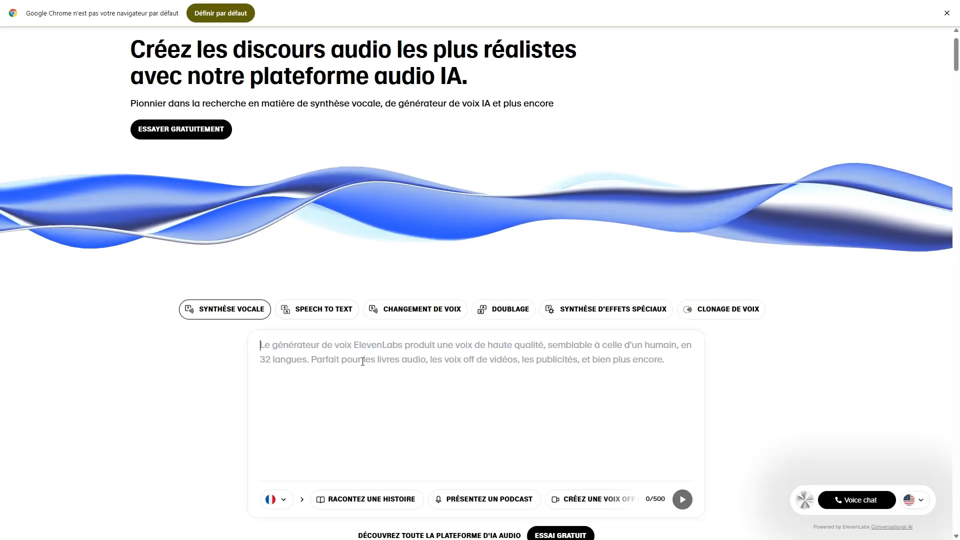
- Switch to ElevenLabs and enter the French narration starting "Une séance de câlins… C'est top, mais j'ai besoin de m'aérer un peu" for speech synthesis
click(366, 360)
text(Une séance de câlins… C’est top, mais j’ai besoin de m’aérer un peu  Balade en forêt… et monsieur a repéré un papillon ! Forcément, impossible de résister !  Le papillon a gagné… et monsieur est épuisé ! Allez, taxi humain activé !)
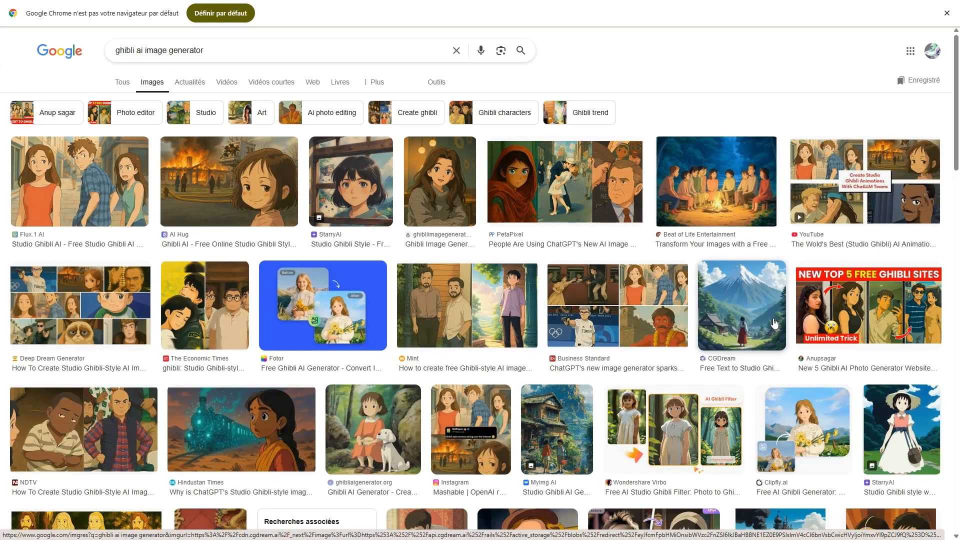
- Browse the Google image results for "ghibli ai image generator" to examine Ghibli-style examples and generators
scroll(774, 324, down, 3)
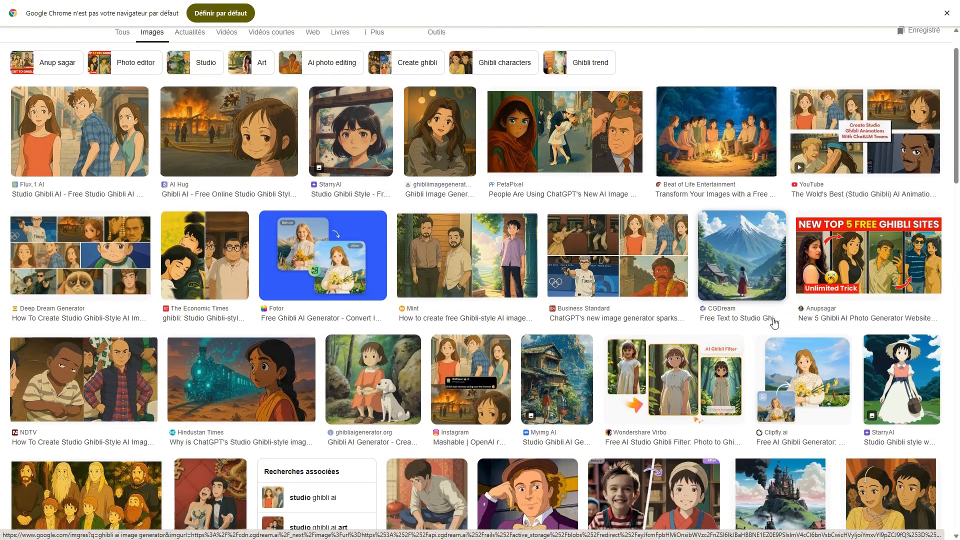
scroll(774, 324, down, 1)
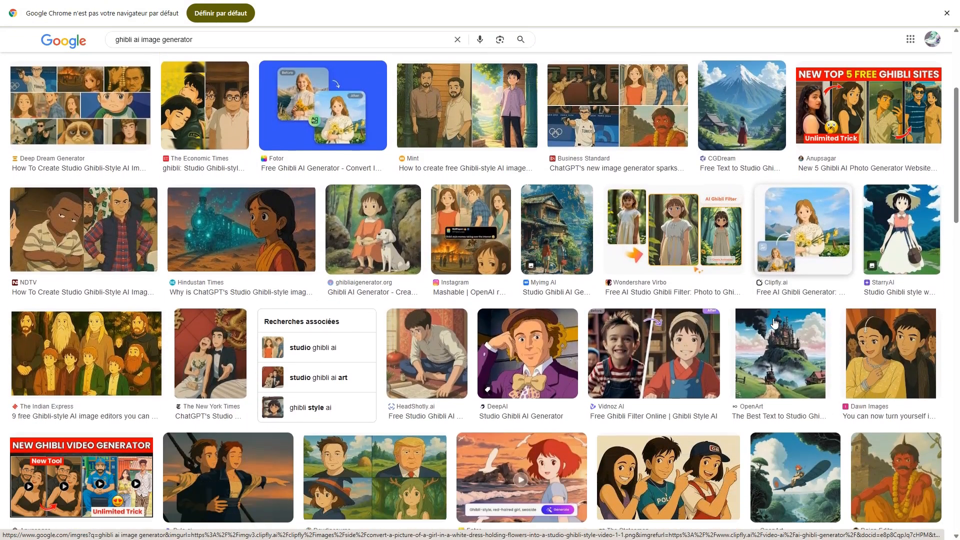
scroll(775, 324, down, 2)
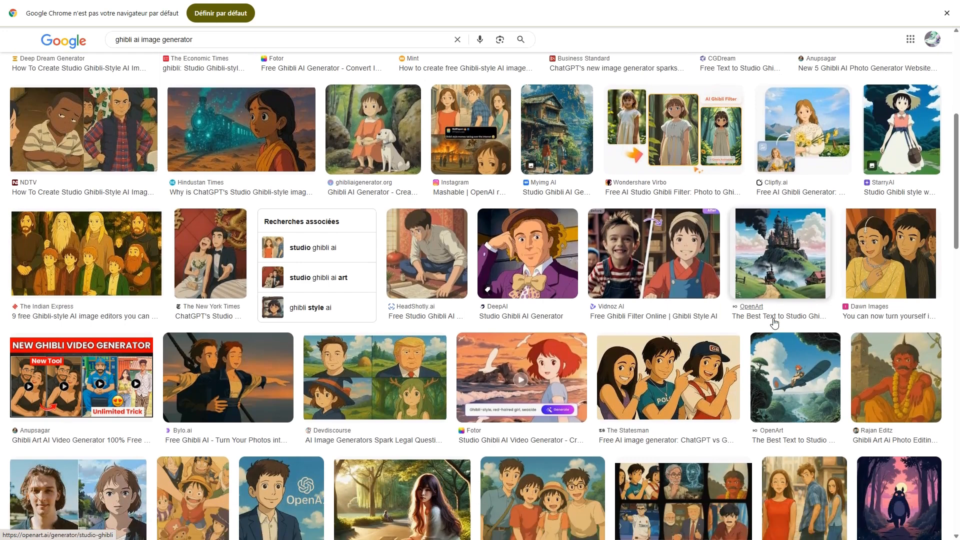
scroll(774, 324, down, 1)
scroll(775, 324, down, 1)
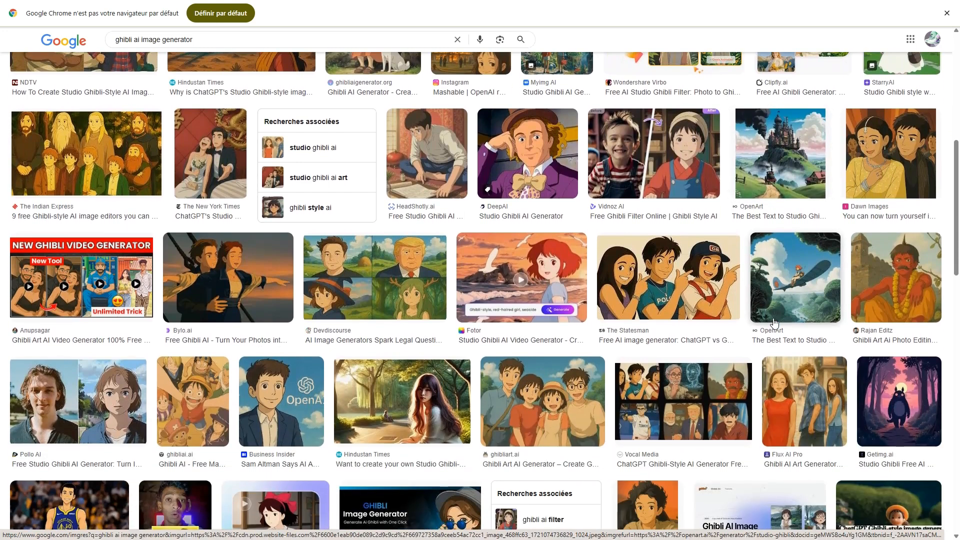
scroll(774, 324, down, 1)
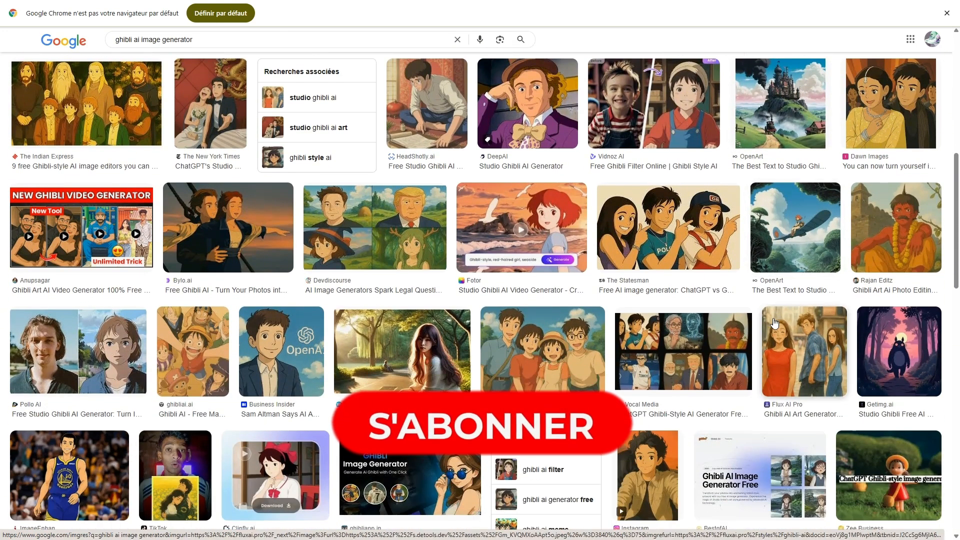
scroll(774, 324, down, 2)
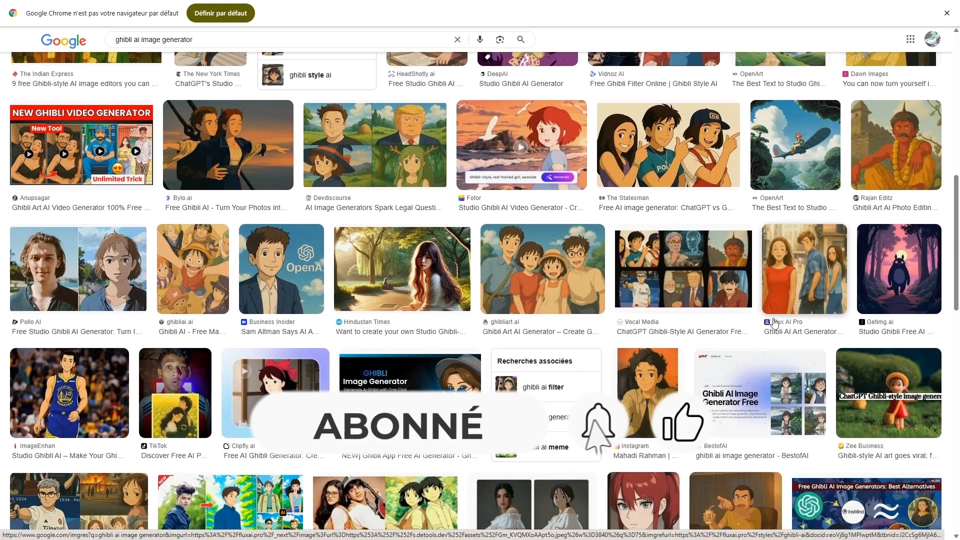
scroll(774, 323, down, 2)
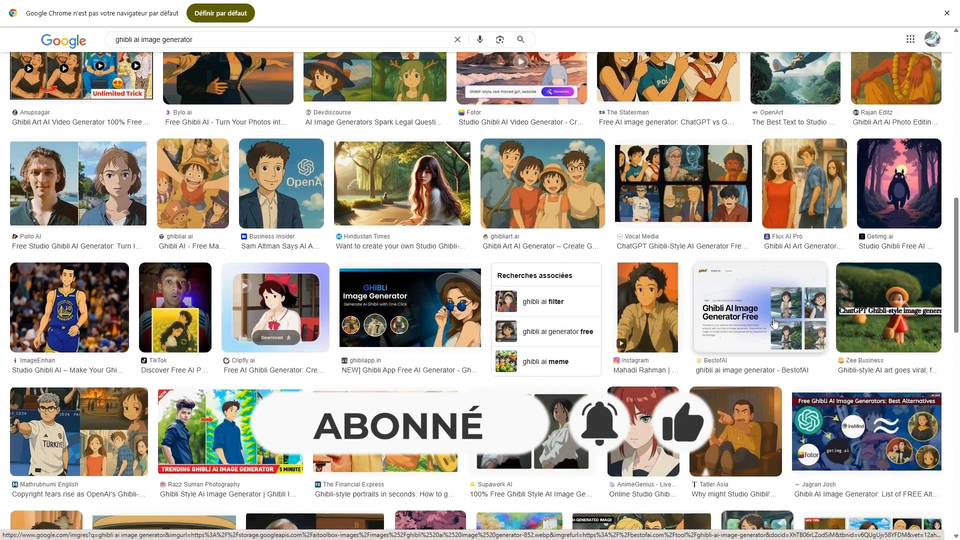
scroll(774, 324, down, 2)
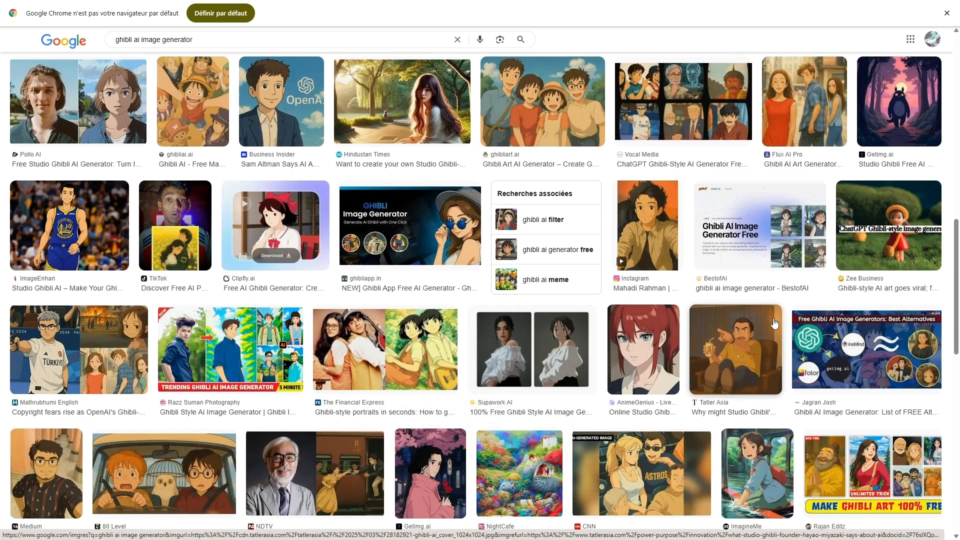
scroll(774, 323, down, 1)
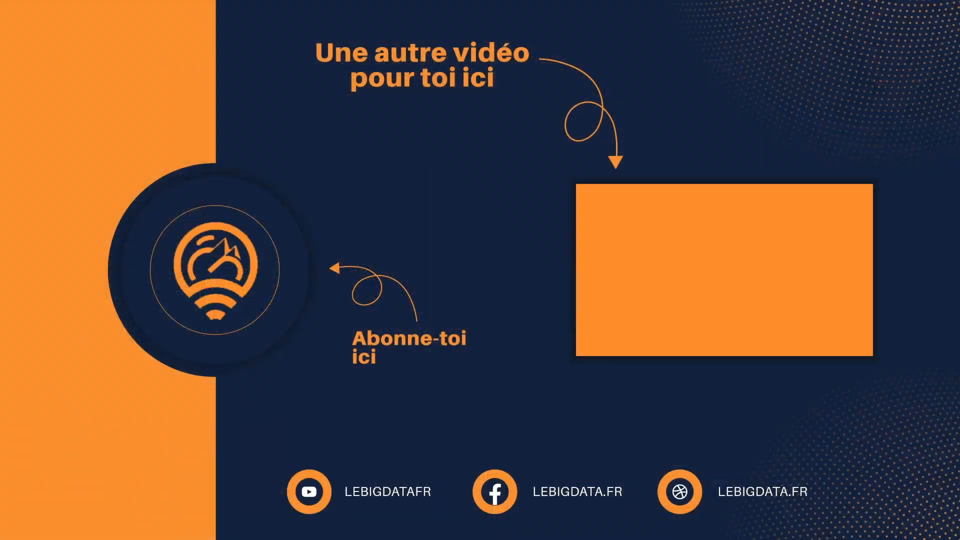